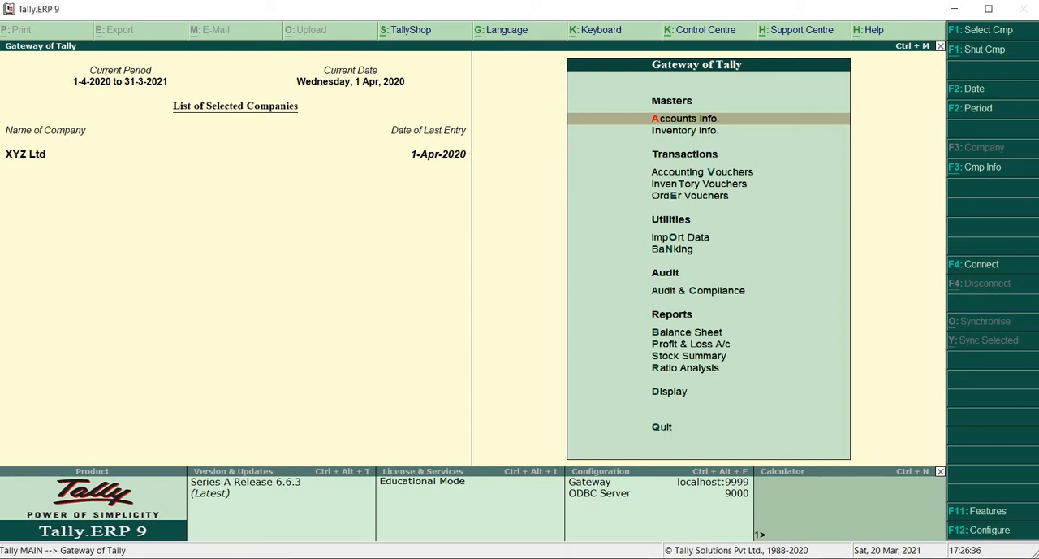
Open the Bank Reconciliation screen for the STATE BANK OF INDIA ledger from the Banking utilities.
{"action": "key", "text": "n"}
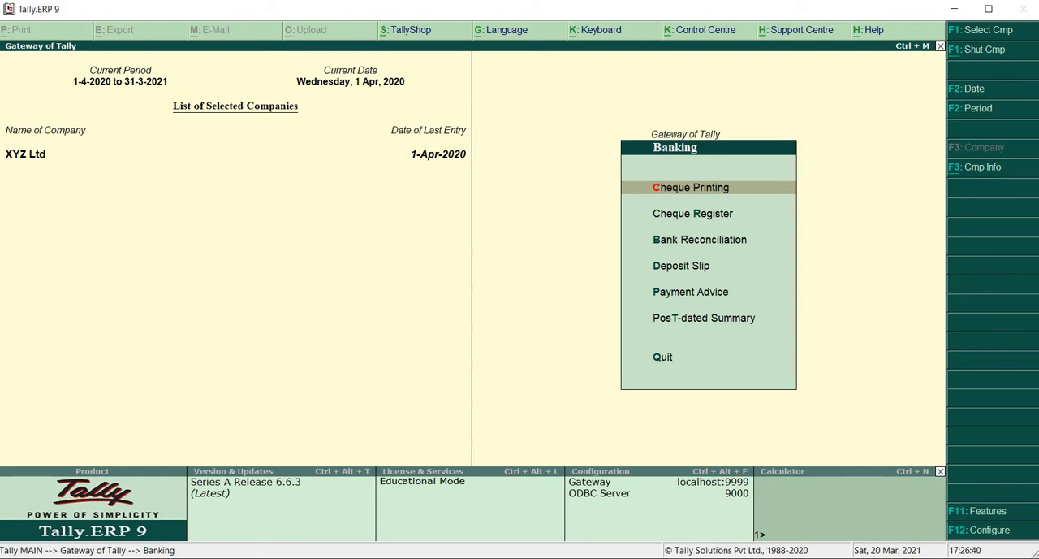
{"action": "key", "text": "c"}
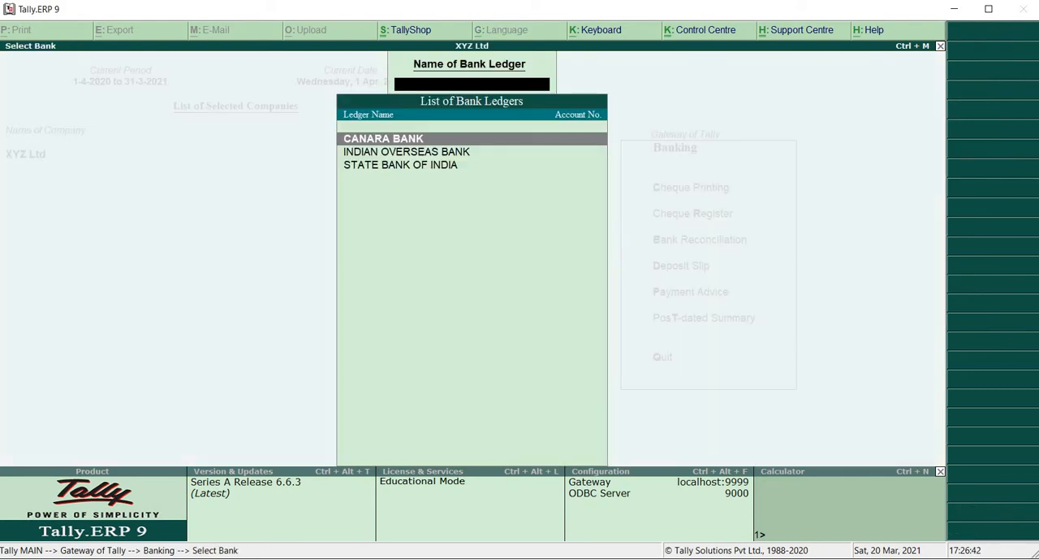
{"action": "key", "text": "Down"}
{"action": "key", "text": "Down"}
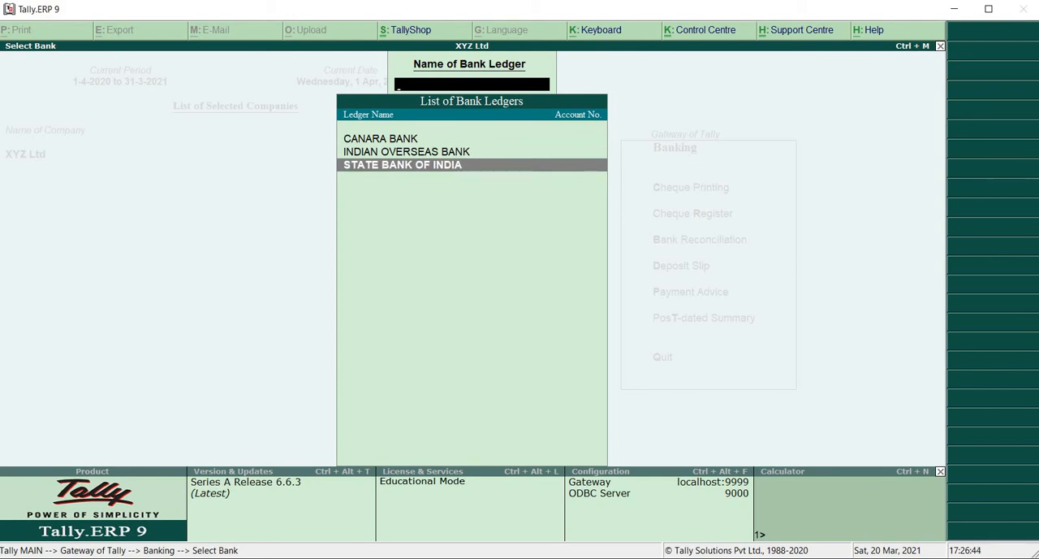
{"action": "key", "text": "Return"}
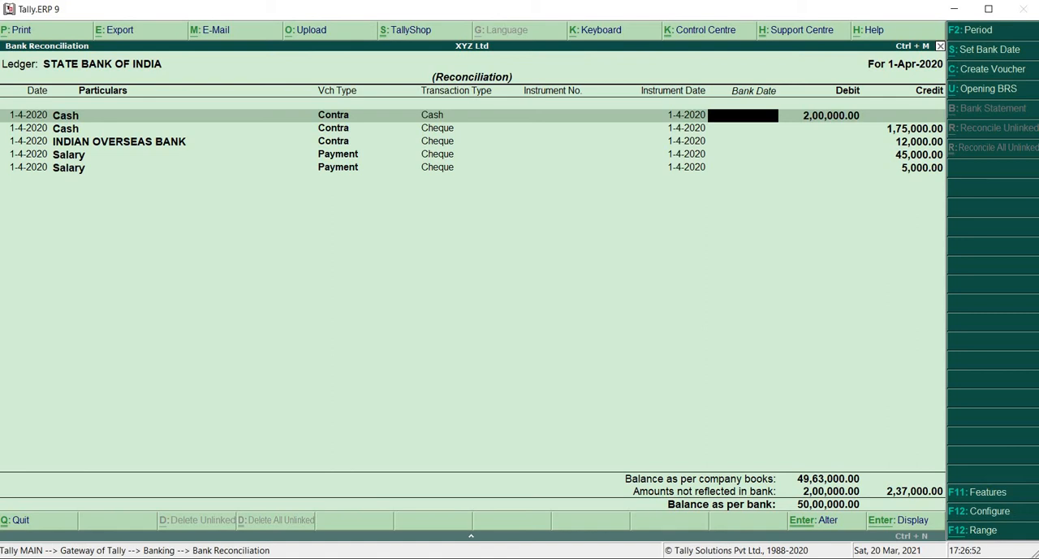
{"action": "key", "text": "super"}
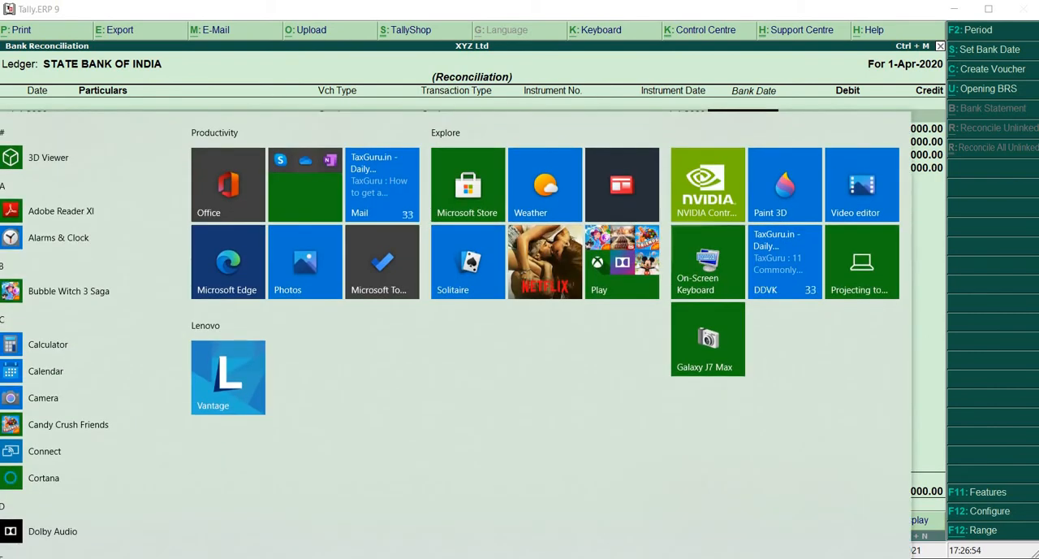
{"action": "key", "text": "super"}
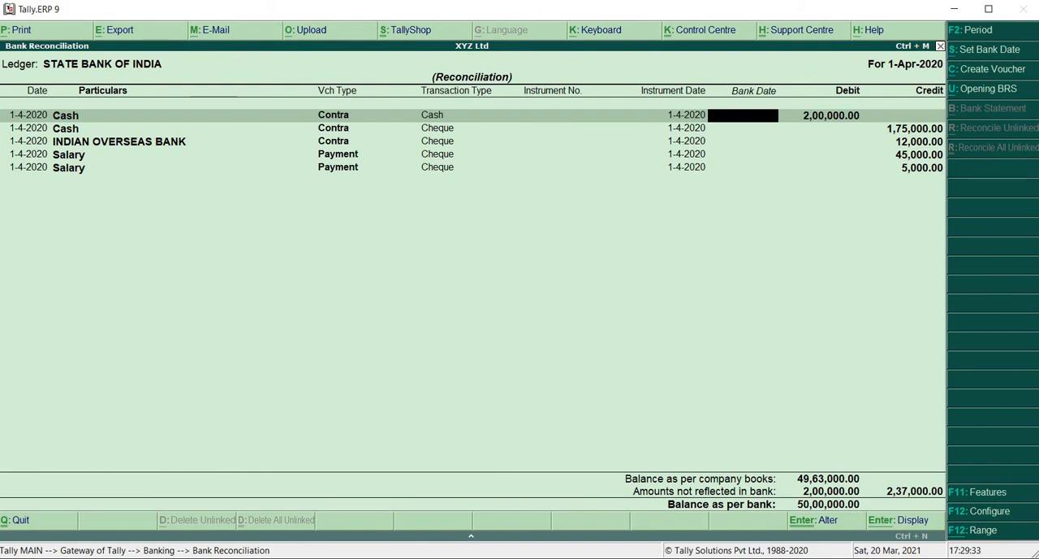
Set the bank date to 1-4-2020 for the two Cash entries and the INDIAN OVERSEAS BANK contra entry.
{"action": "type", "text": "1 4"}
{"action": "key", "text": "Return"}
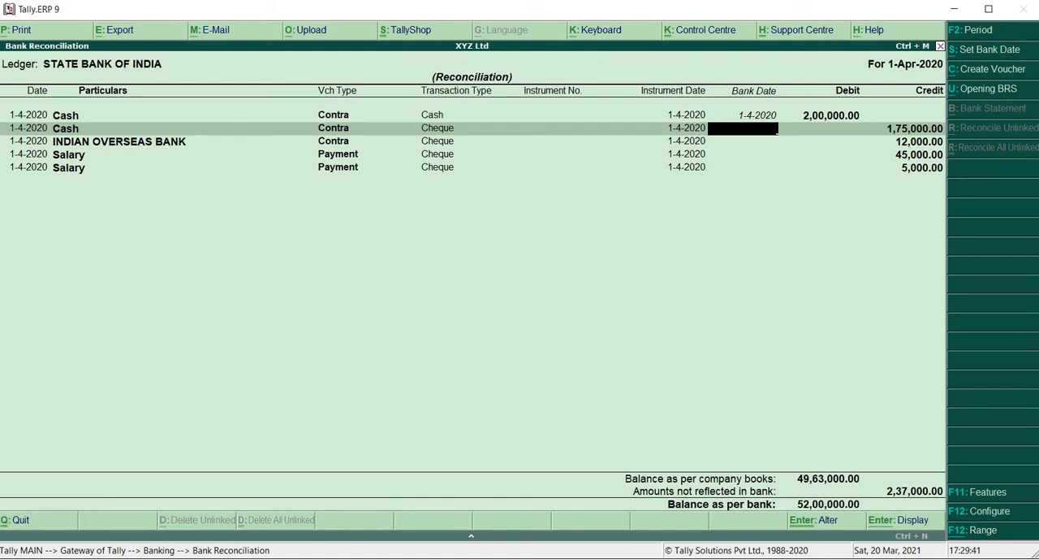
{"action": "type", "text": "4"}
{"action": "key", "text": "Return"}
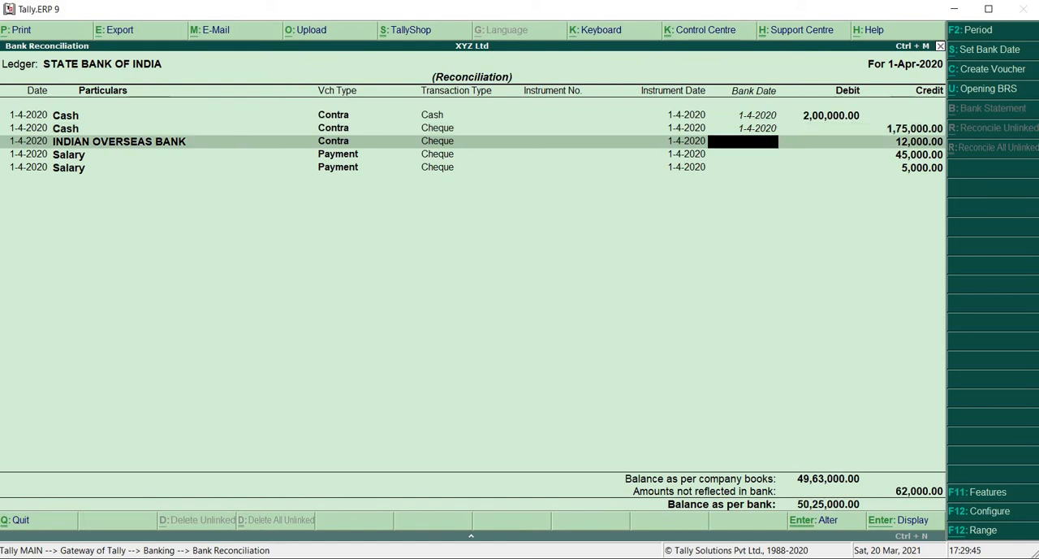
{"action": "type", "text": "14"}
{"action": "key", "text": "Return"}
Set the bank date to 1-4-2020 for both Salary payment entries and answer the acceptance prompt.
{"action": "type", "text": "1"}
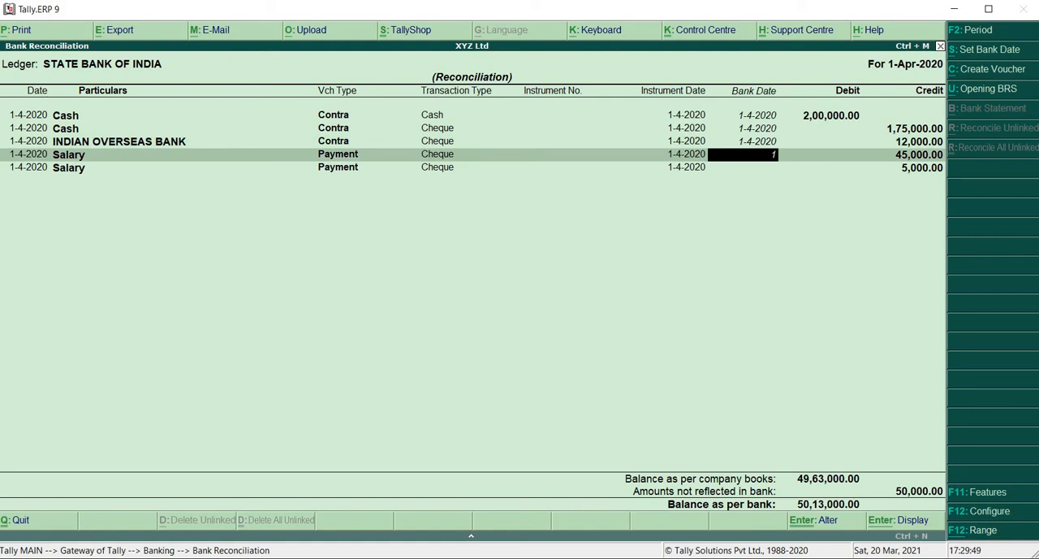
{"action": "type", "text": "-4"}
{"action": "key", "text": "Return"}
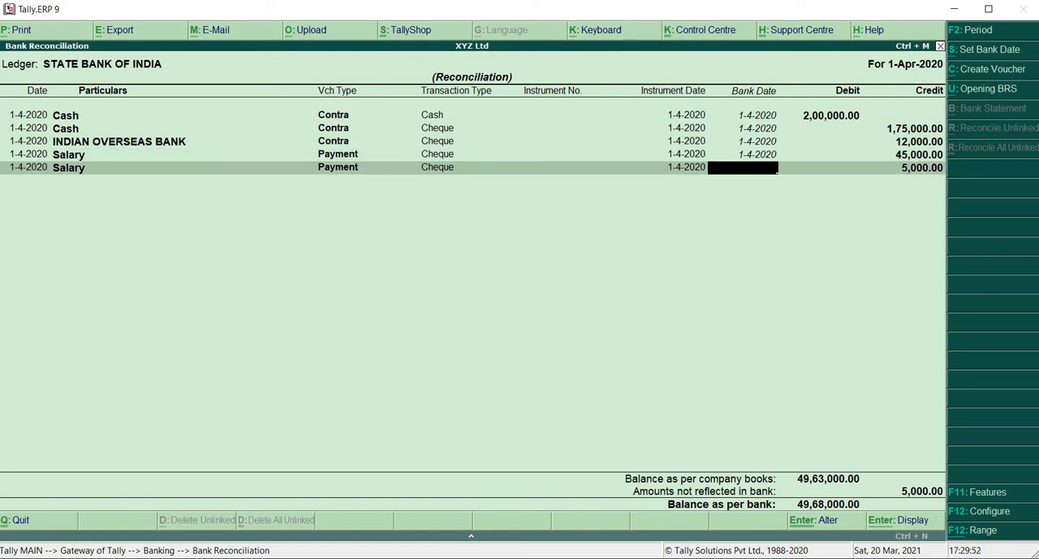
{"action": "type", "text": "14"}
{"action": "key", "text": "Return"}
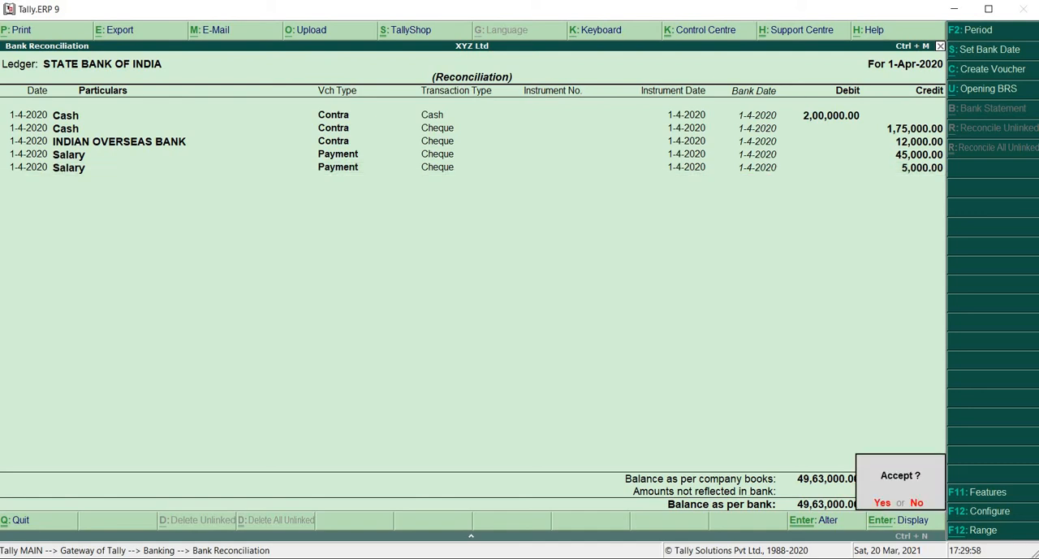
{"action": "key", "text": "y"}
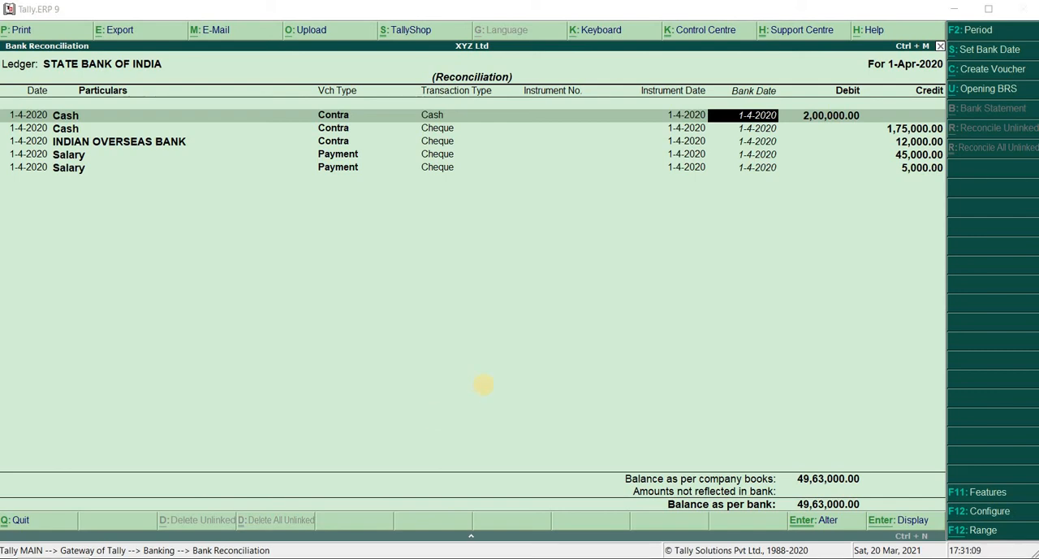
Keep the entered bank dates, save the STATE BANK OF INDIA reconciliation and return to the Gateway of Tally.
{"action": "left_click", "coordinate": [757, 142]}
{"action": "key", "text": "Return"}
{"action": "key", "text": "Return"}
{"action": "key", "text": "Return"}
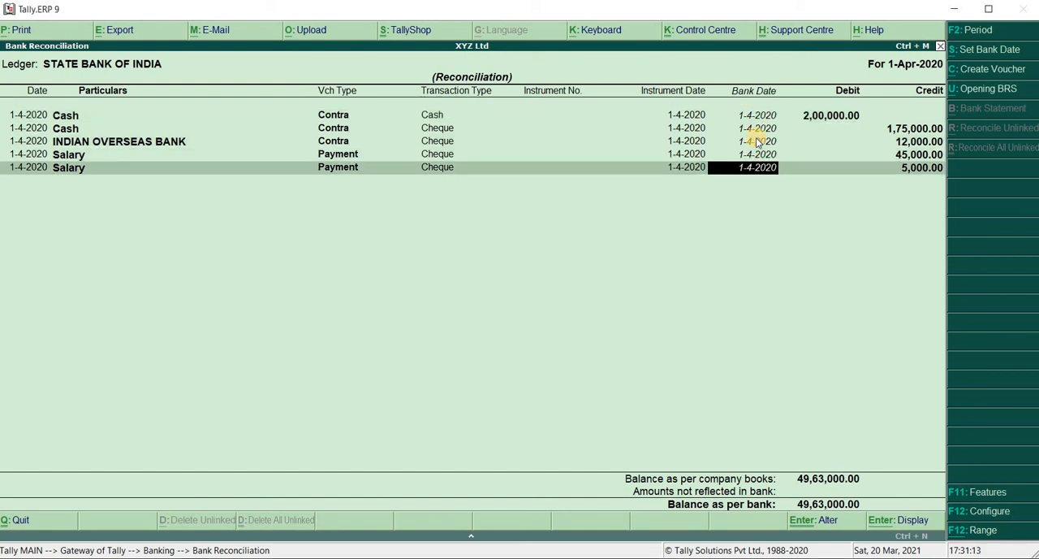
{"action": "key", "text": "Return"}
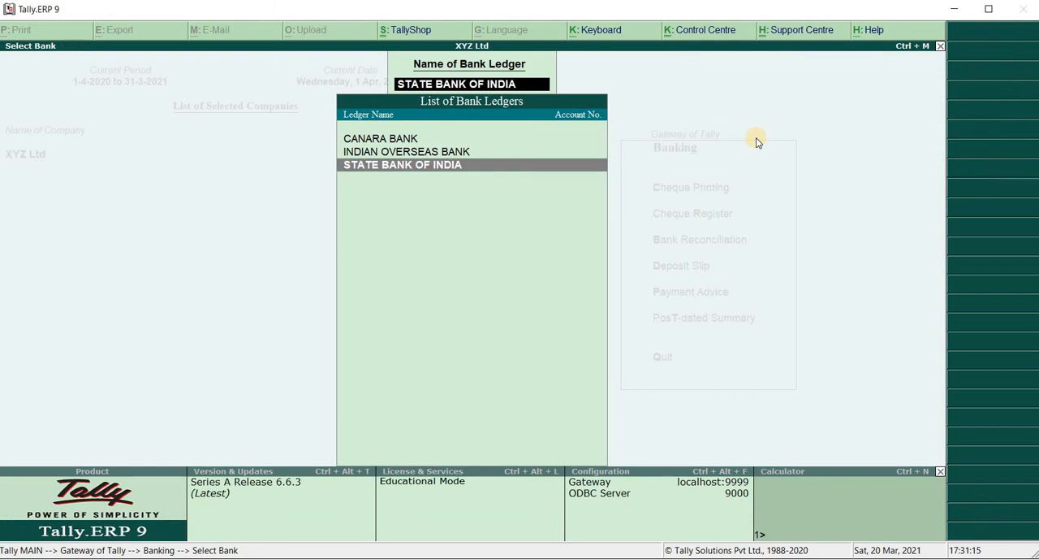
{"action": "key", "text": "Escape"}
{"action": "key", "text": "Escape"}
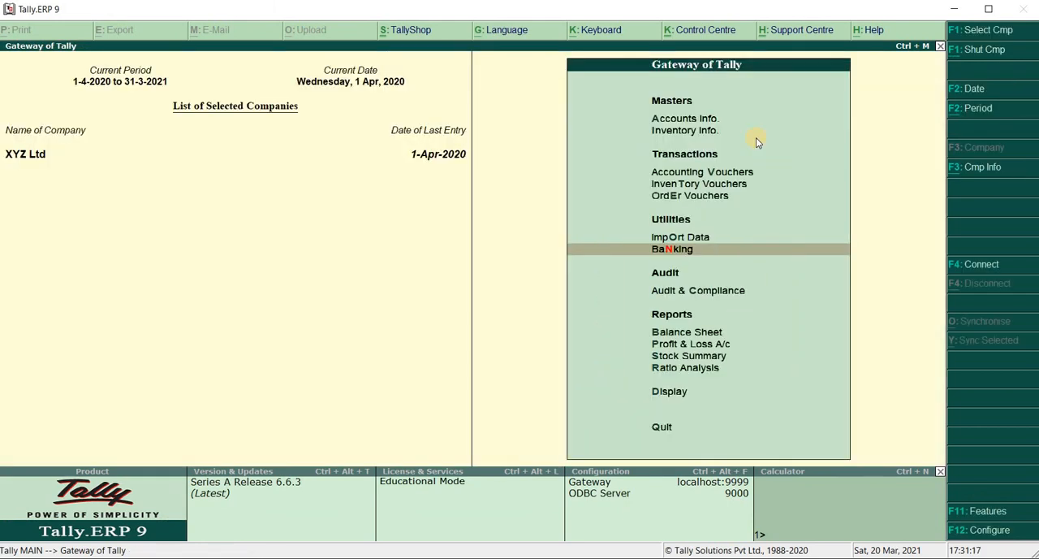
Display the April ledger vouchers of STATE BANK OF INDIA through the cash and bank account books.
{"action": "key", "text": "d"}
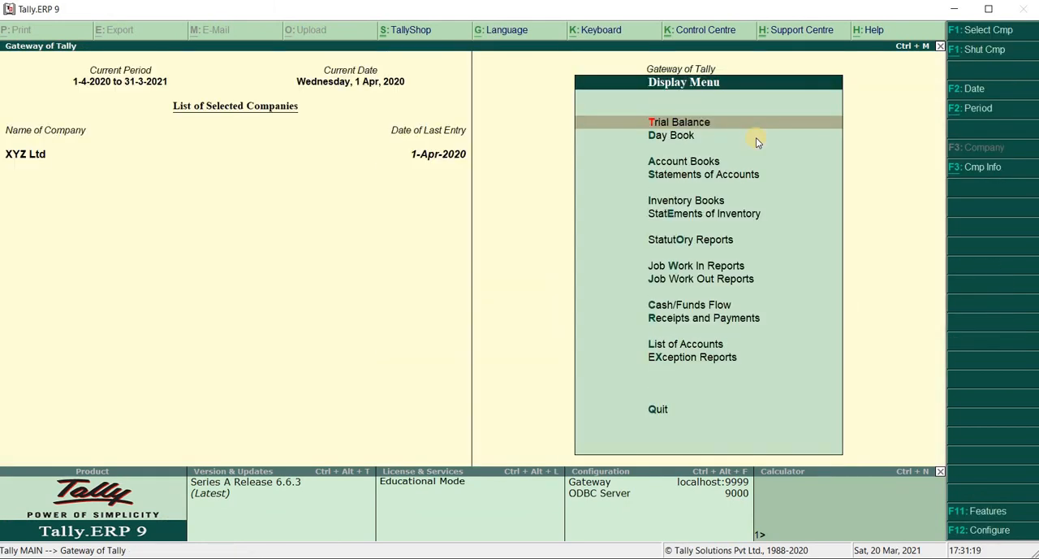
{"action": "key", "text": "a"}
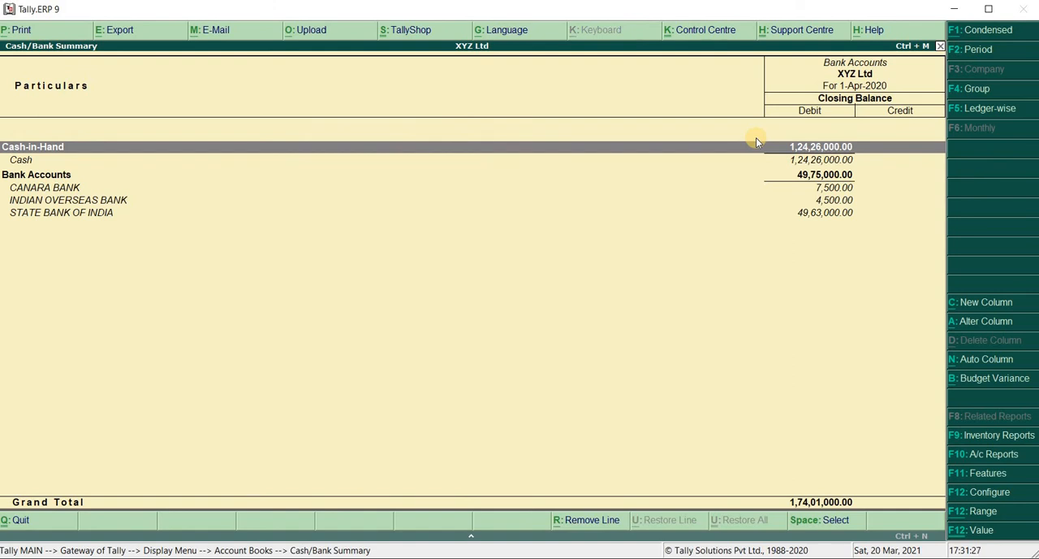
{"action": "key", "text": "Down"}
{"action": "key", "text": "Down"}
{"action": "key", "text": "Down"}
{"action": "key", "text": "Down"}
{"action": "key", "text": "Down"}
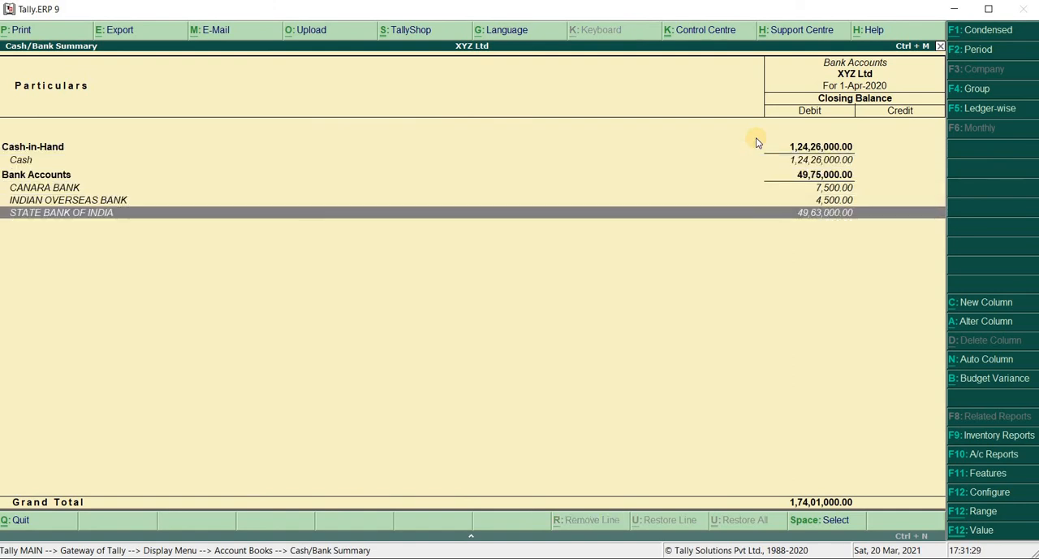
{"action": "key", "text": "Return"}
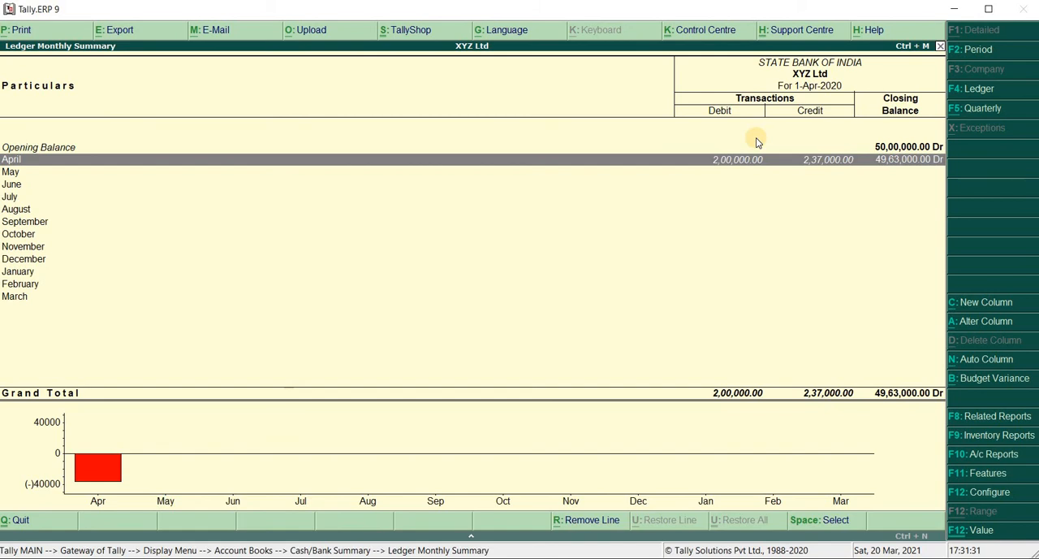
{"action": "key", "text": "Return"}
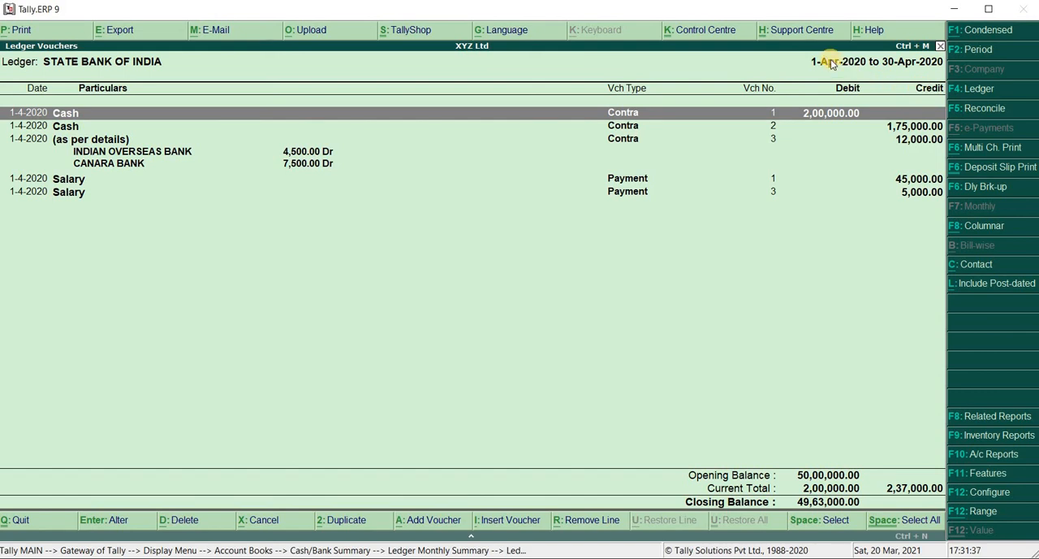
View the April reconciliation of STATE BANK OF INDIA from its ledger vouchers and return to the Cash/Bank Summary.
{"action": "left_click", "coordinate": [983, 113]}
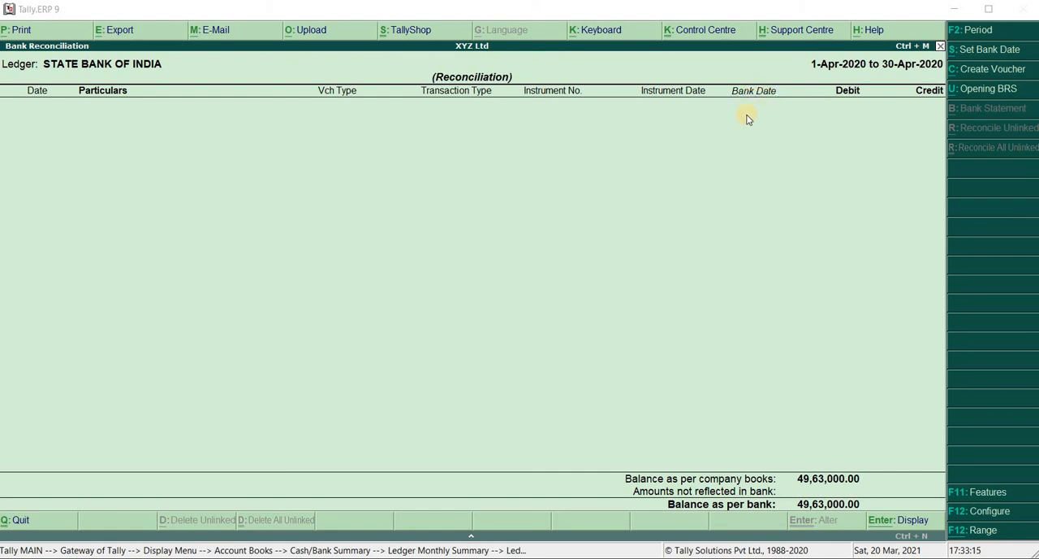
{"action": "left_click", "coordinate": [664, 165]}
{"action": "key", "text": "Escape"}
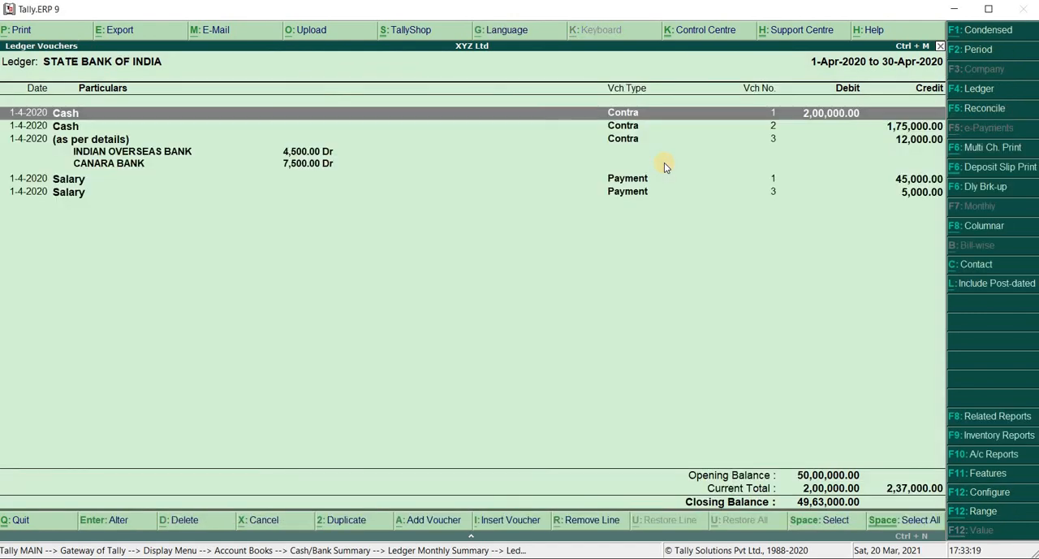
{"action": "key", "text": "Escape"}
{"action": "key", "text": "Escape"}
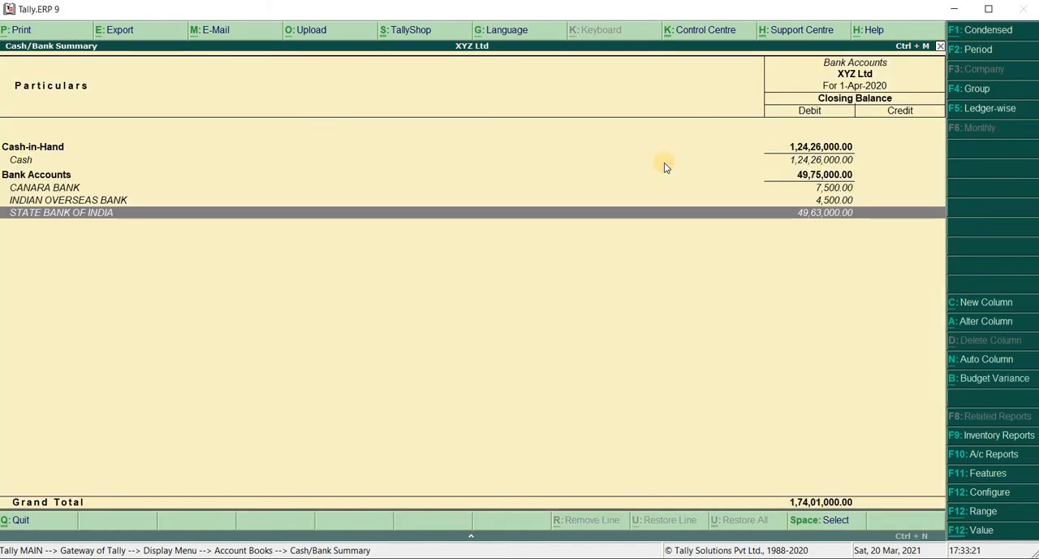
View the April reconciliation of INDIAN OVERSEAS BANK from its ledger vouchers, leave it without entering a bank date, and return to the Gateway of Tally.
{"action": "key", "text": "Up"}
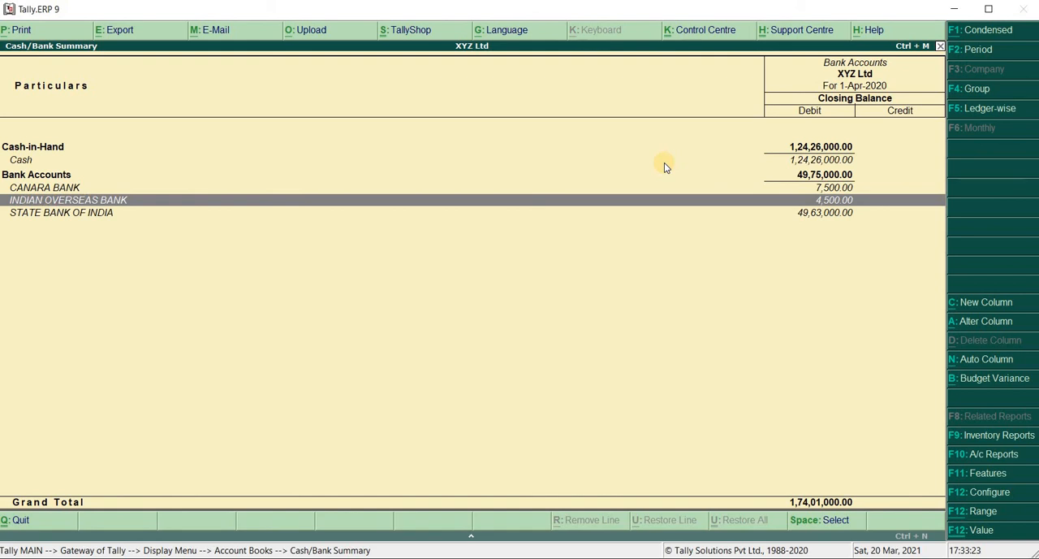
{"action": "key", "text": "Return"}
{"action": "key", "text": "Return"}
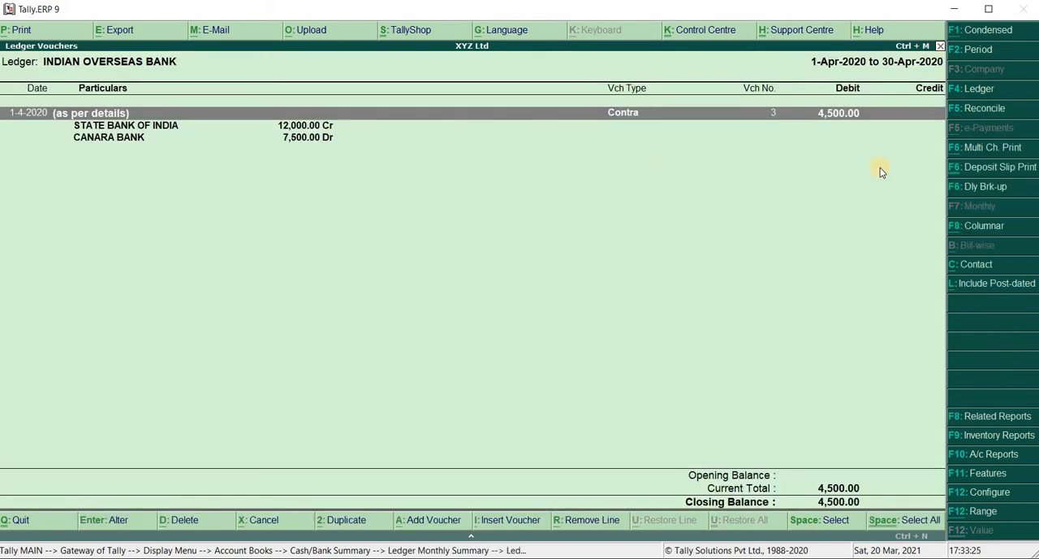
{"action": "left_click", "coordinate": [984, 108]}
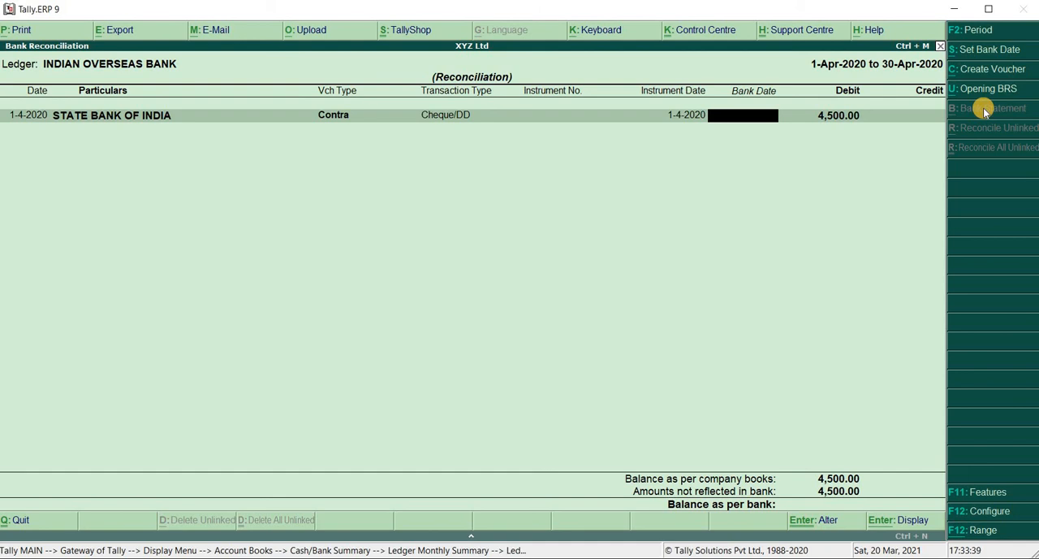
{"action": "key", "text": "Escape"}
{"action": "key", "text": "Return"}
{"action": "key", "text": "Escape"}
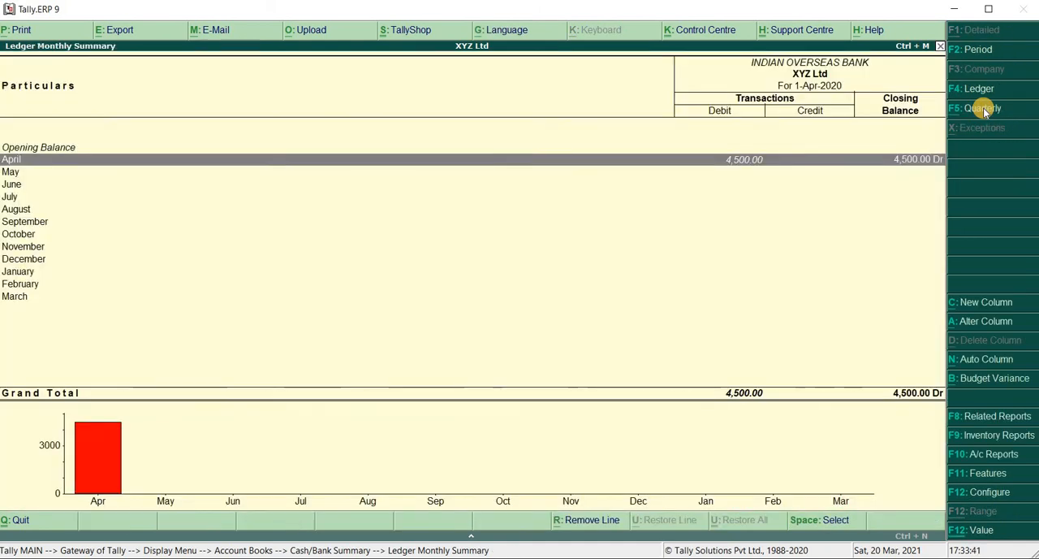
{"action": "key", "text": "Escape"}
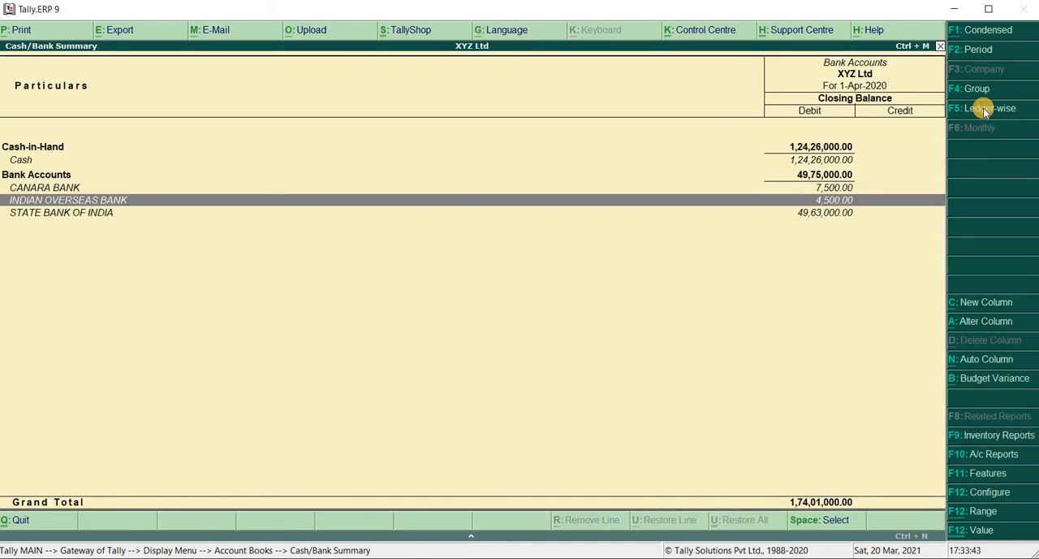
{"action": "key", "text": "Escape"}
{"action": "key", "text": "Escape"}
{"action": "key", "text": "Escape"}
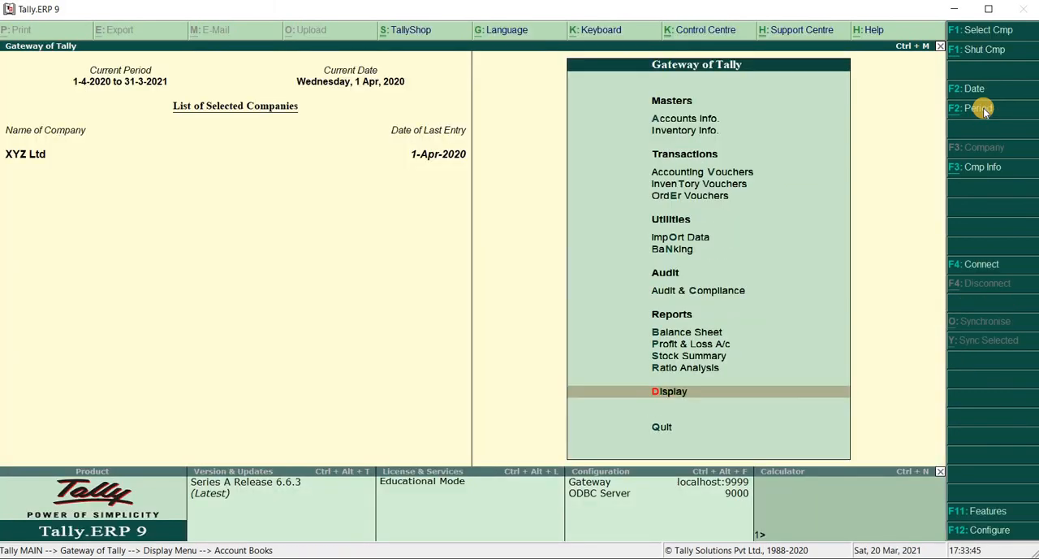
{"action": "key", "text": "Escape"}
{"action": "key", "text": "Escape"}
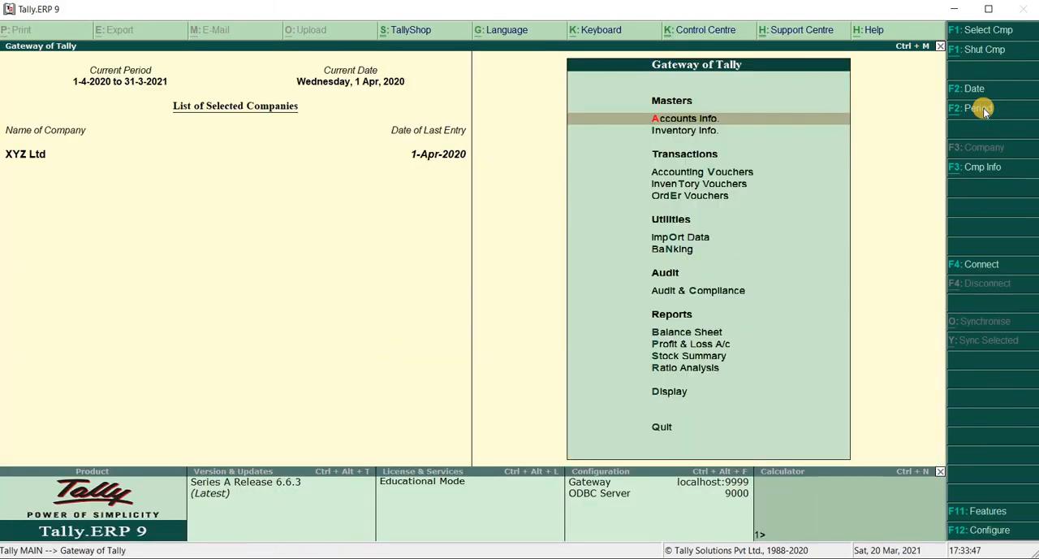
Reopen the STATE BANK OF INDIA reconciliation from the Banking utilities.
{"action": "key", "text": "Down"}
{"action": "key", "text": "Down"}
{"action": "key", "text": "Down"}
{"action": "key", "text": "Down"}
{"action": "key", "text": "Down"}
{"action": "key", "text": "Down"}
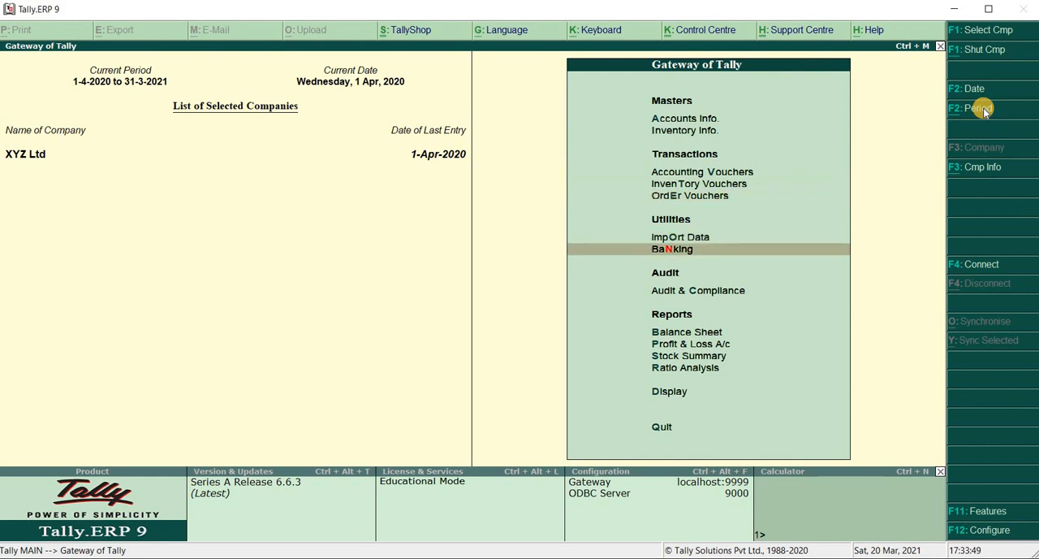
{"action": "key", "text": "Return"}
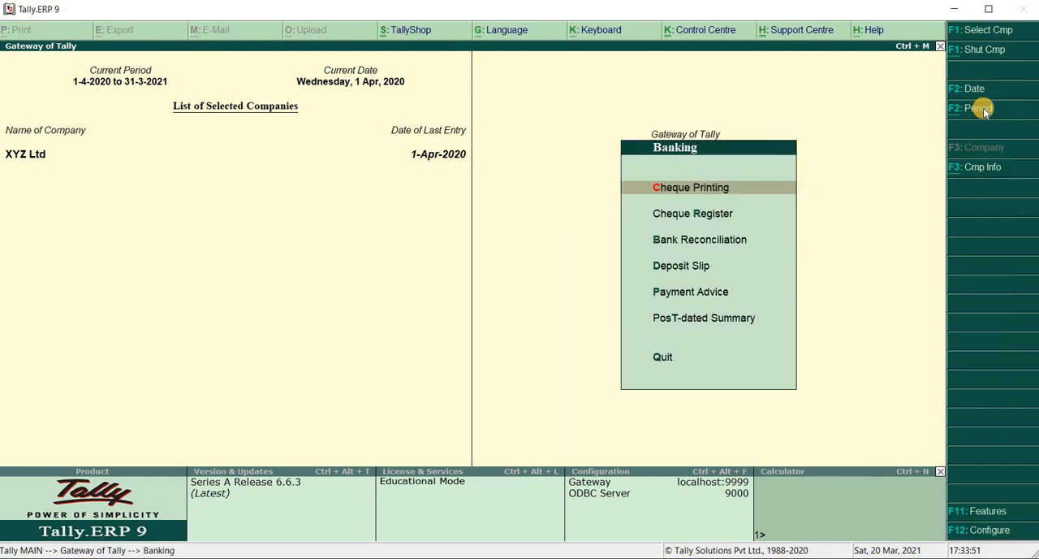
{"action": "key", "text": "Down"}
{"action": "key", "text": "Down"}
{"action": "key", "text": "Return"}
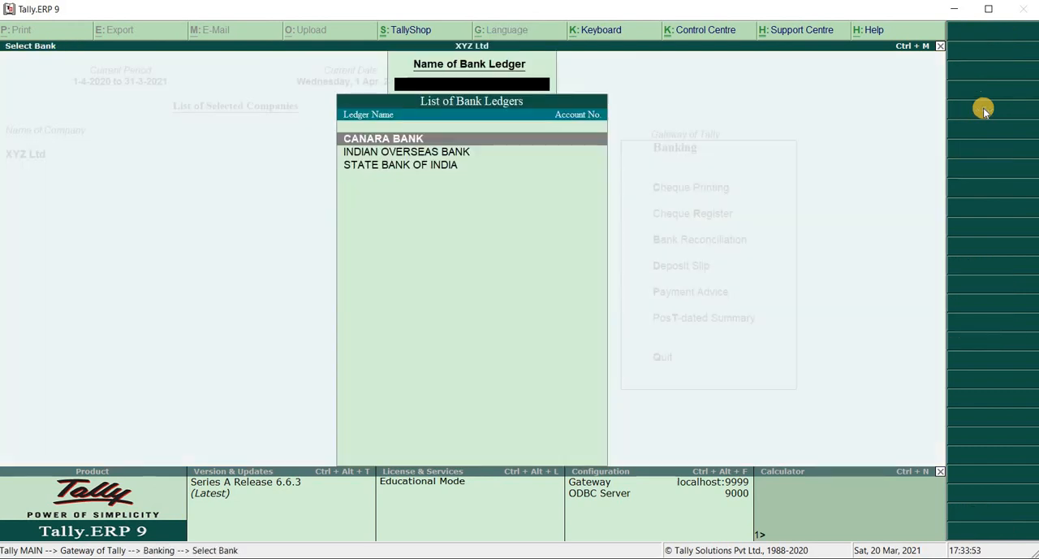
{"action": "key", "text": "Down"}
{"action": "key", "text": "Down"}
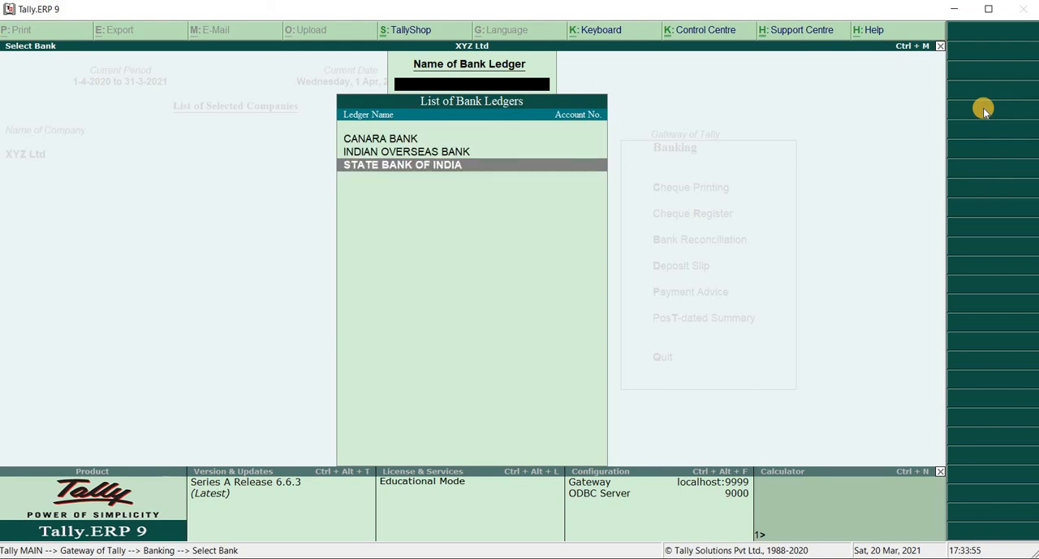
{"action": "key", "text": "Return"}
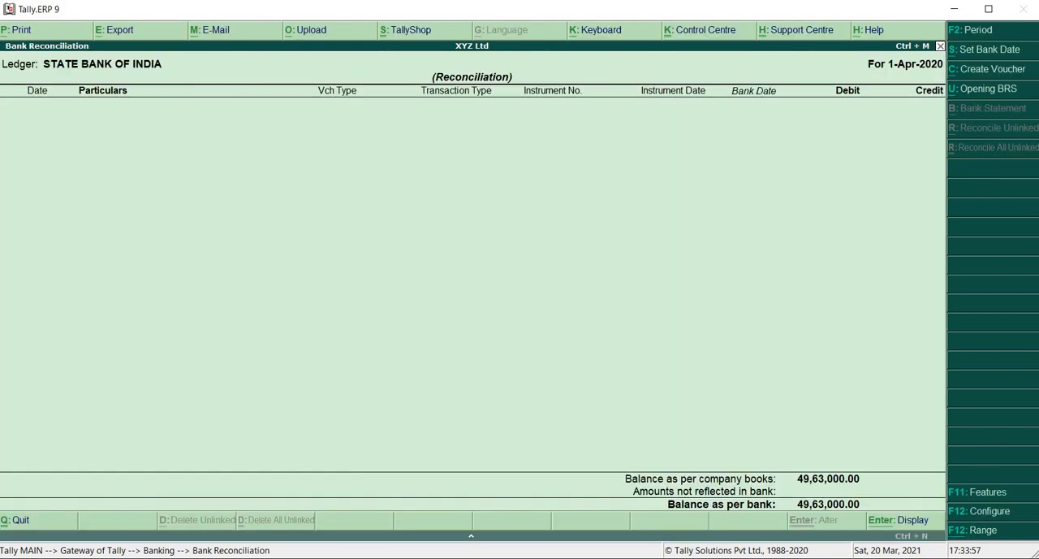
Configure the STATE BANK OF INDIA reconciliation to show reconciled transactions also by setting that option to Yes.
{"action": "left_click", "coordinate": [990, 511]}
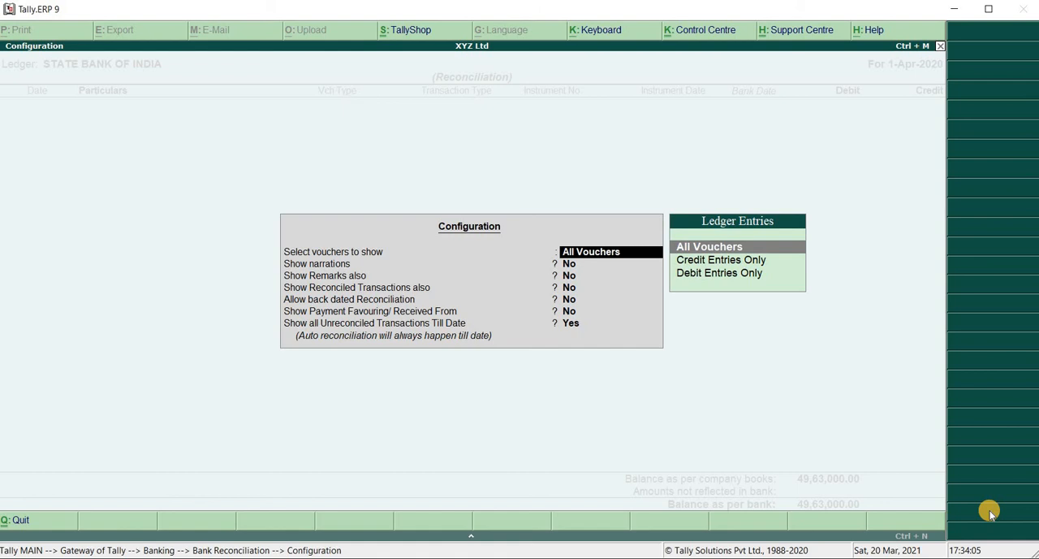
{"action": "key", "text": "Return"}
{"action": "key", "text": "Return"}
{"action": "key", "text": "Return"}
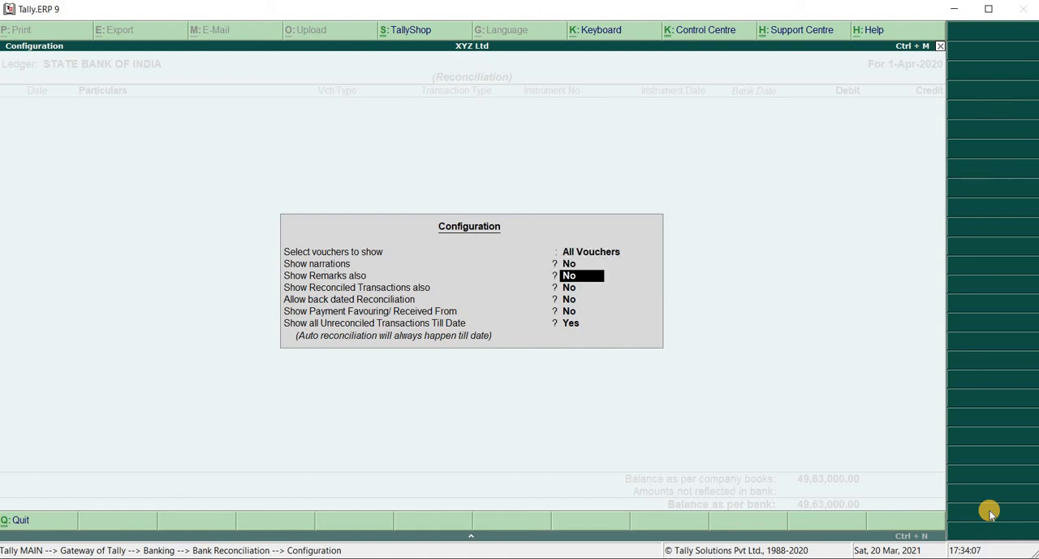
{"action": "type", "text": "y"}
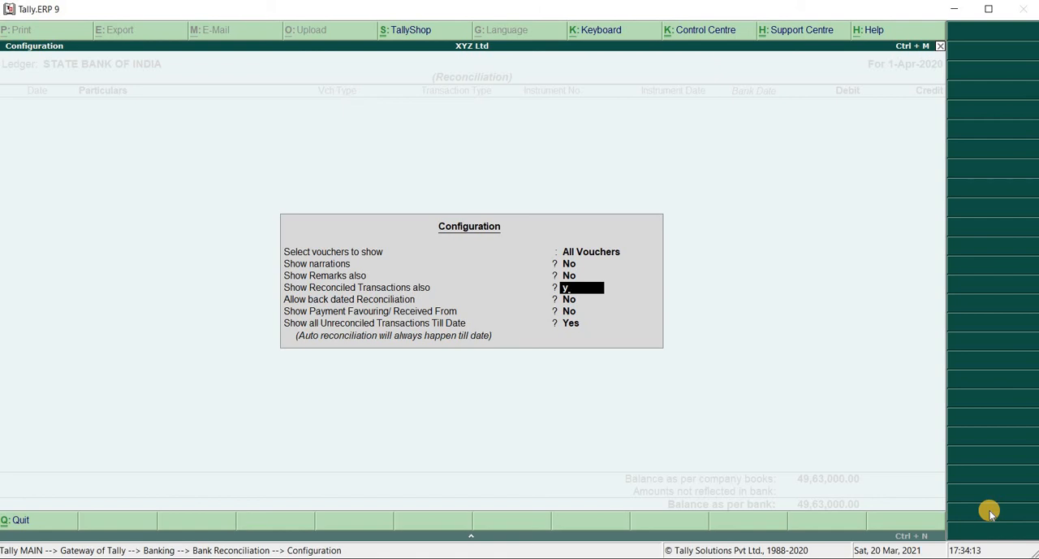
{"action": "key", "text": "Return"}
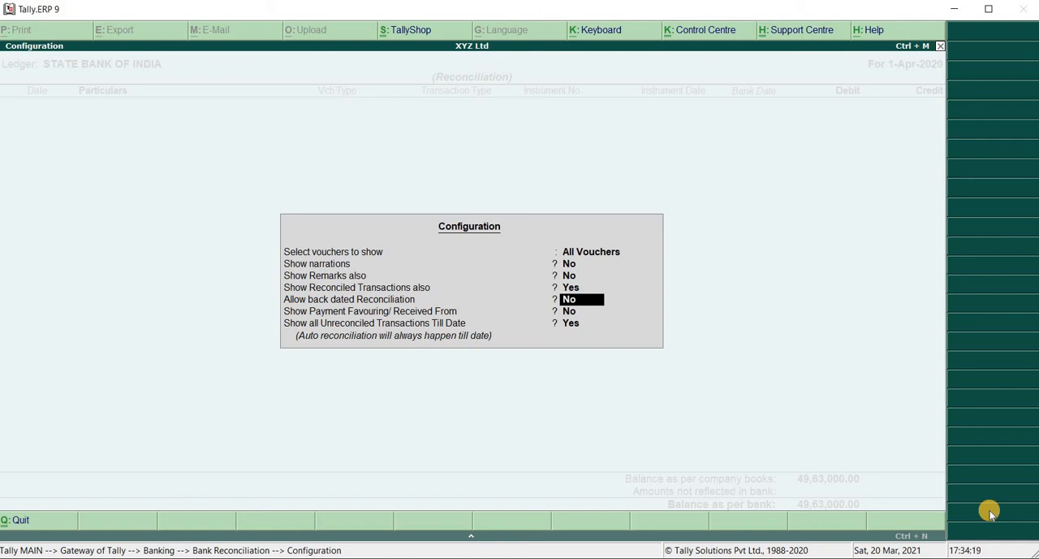
{"action": "key", "text": "Return"}
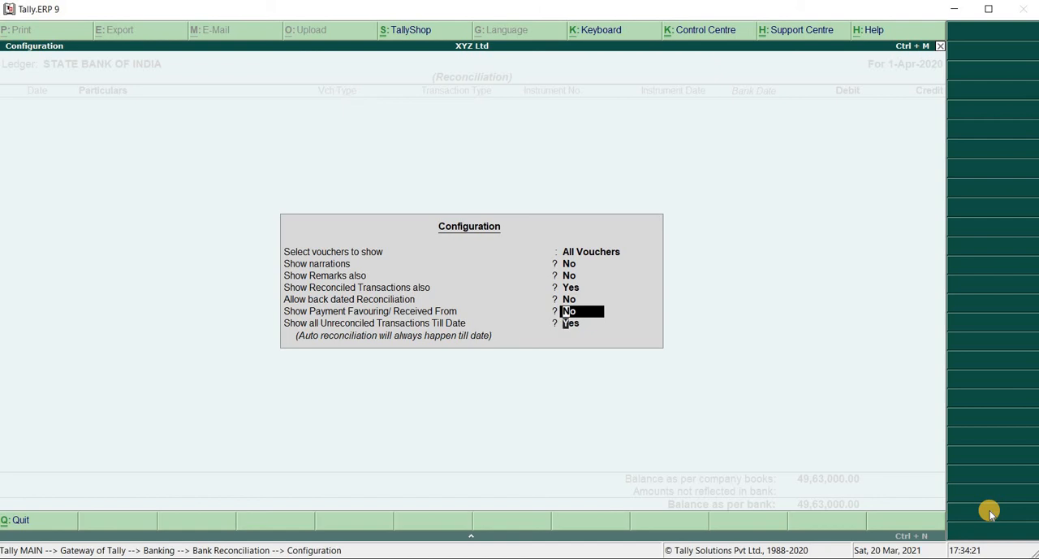
{"action": "key", "text": "Return"}
{"action": "key", "text": "Return"}
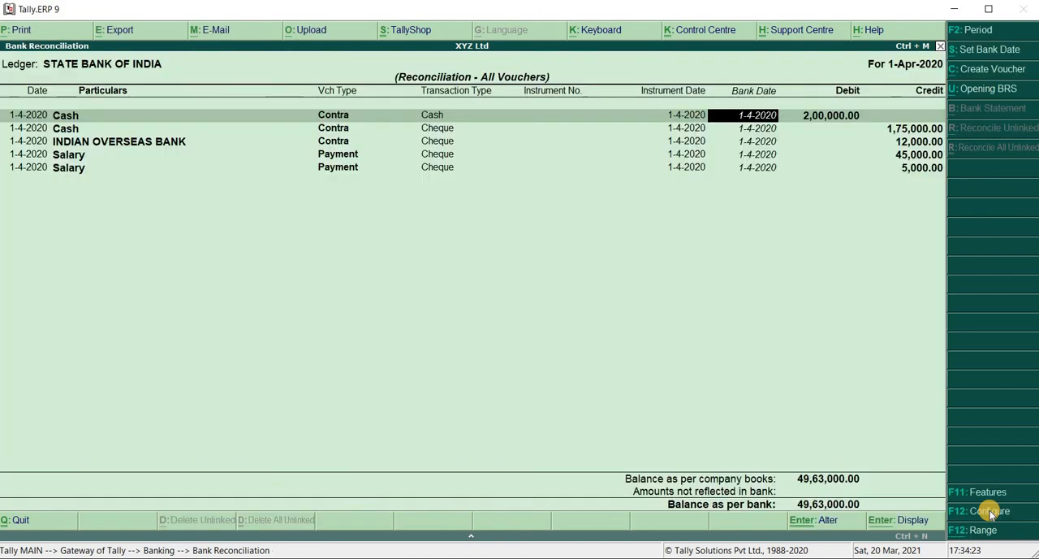